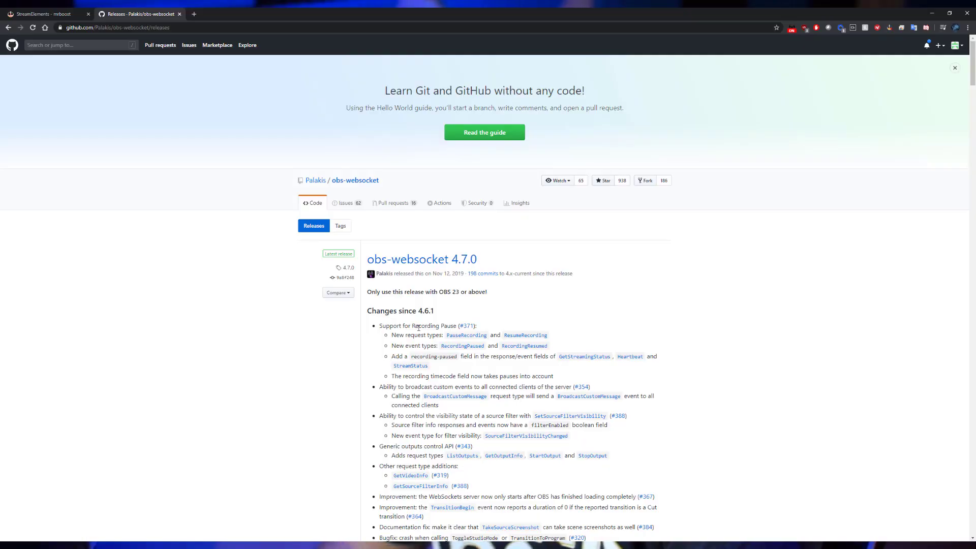
# Step: Scroll the obs-websocket 4.7.0 release page down to its install instructions and Assets downloads
pyautogui.scroll(-8, 446, 323)
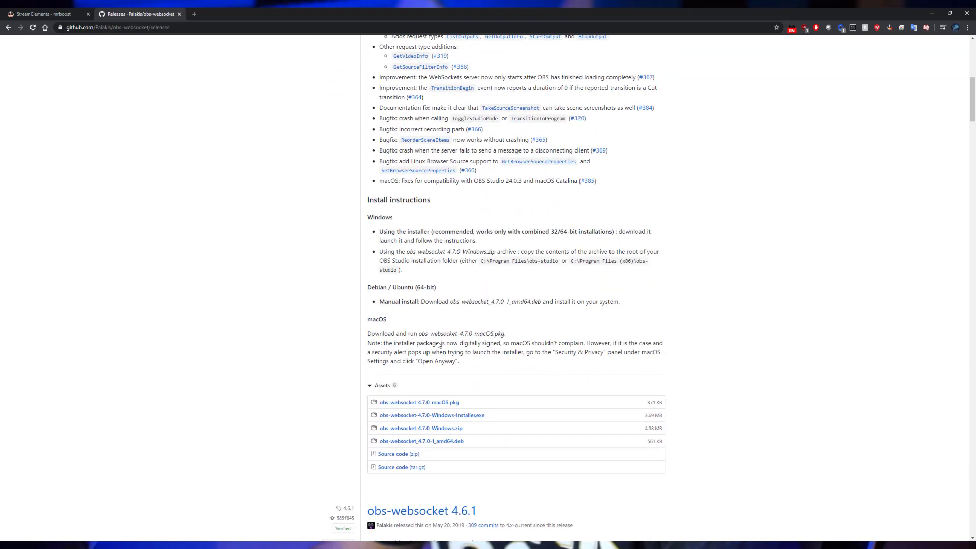
pyautogui.scroll(-2, 442, 345)
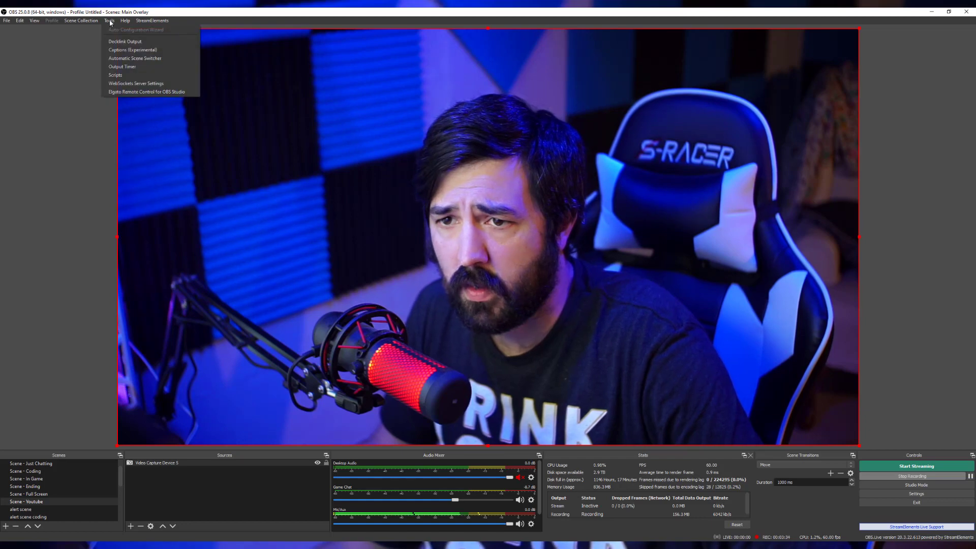
# Step: Enable the OBS WebSockets server with authentication and a password, and accept the settings
pyautogui.click(155, 84)
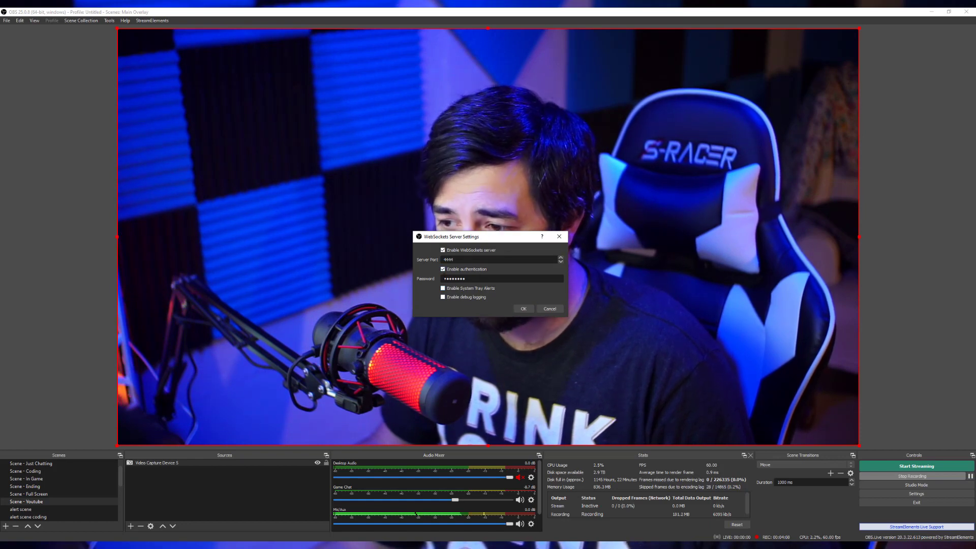
pyautogui.click(521, 307)
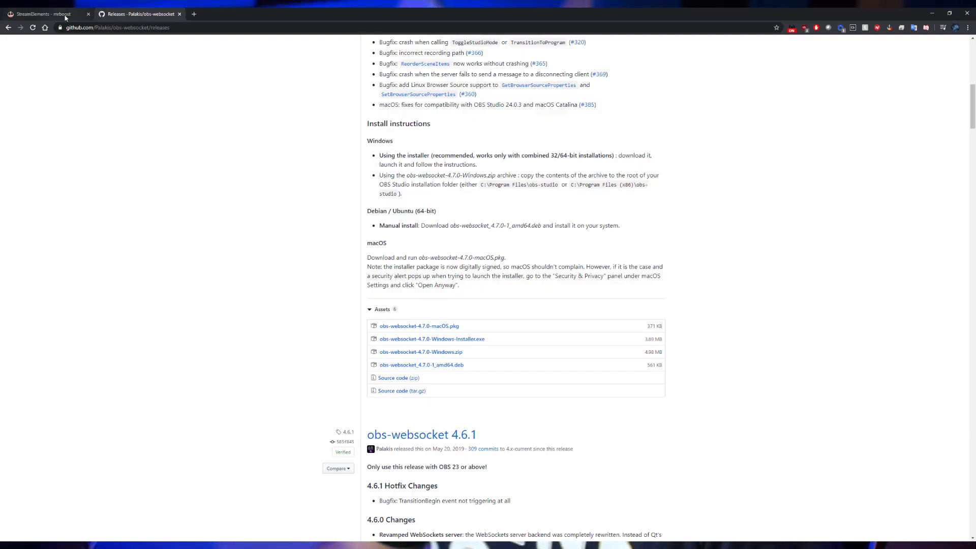
# Step: Open Custom widget 1's settings from the Layers list of the Coding Scene Switcher overlay
pyautogui.click(65, 15)
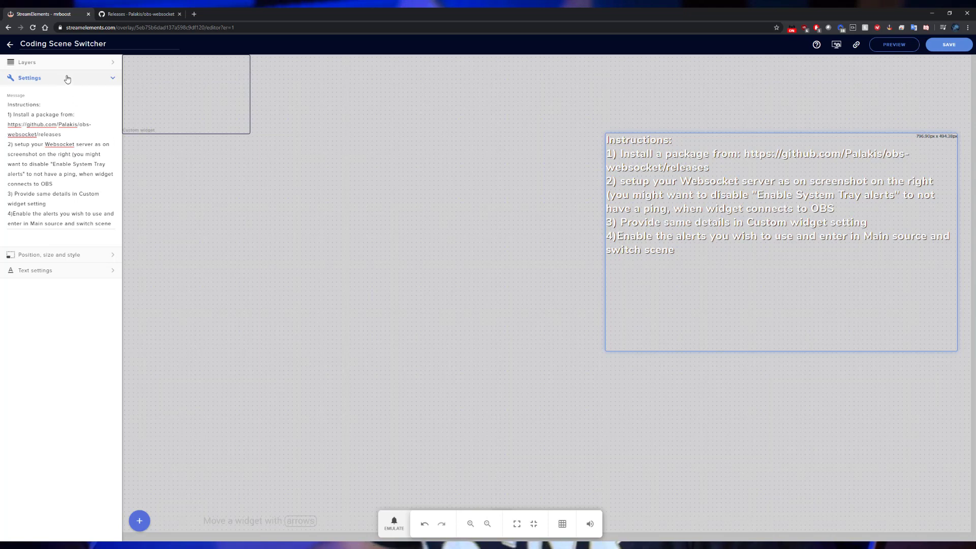
pyautogui.click(26, 62)
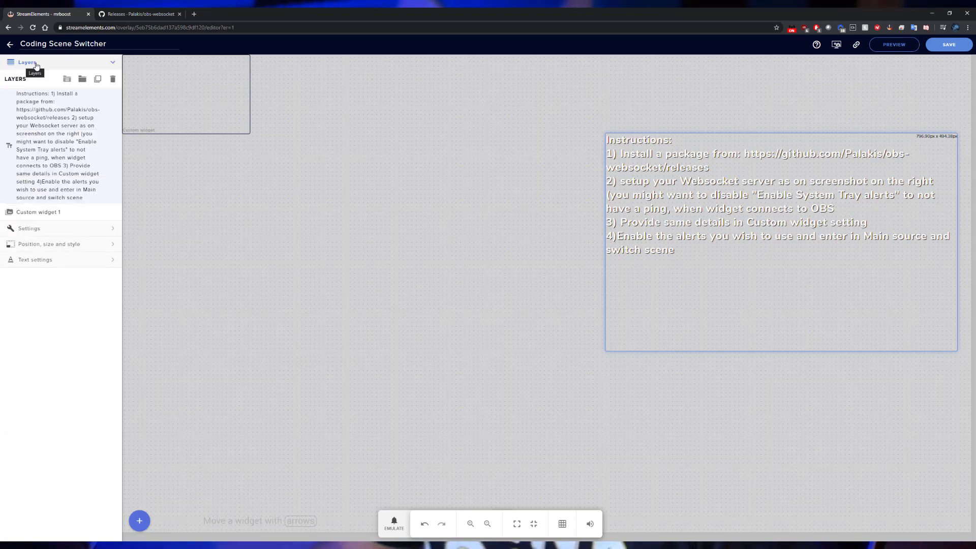
pyautogui.click(48, 216)
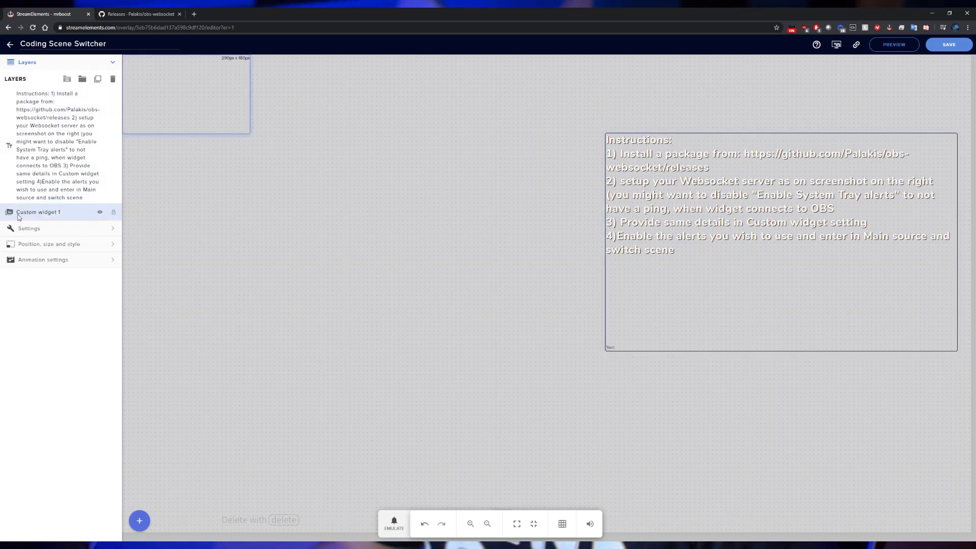
pyautogui.click(43, 231)
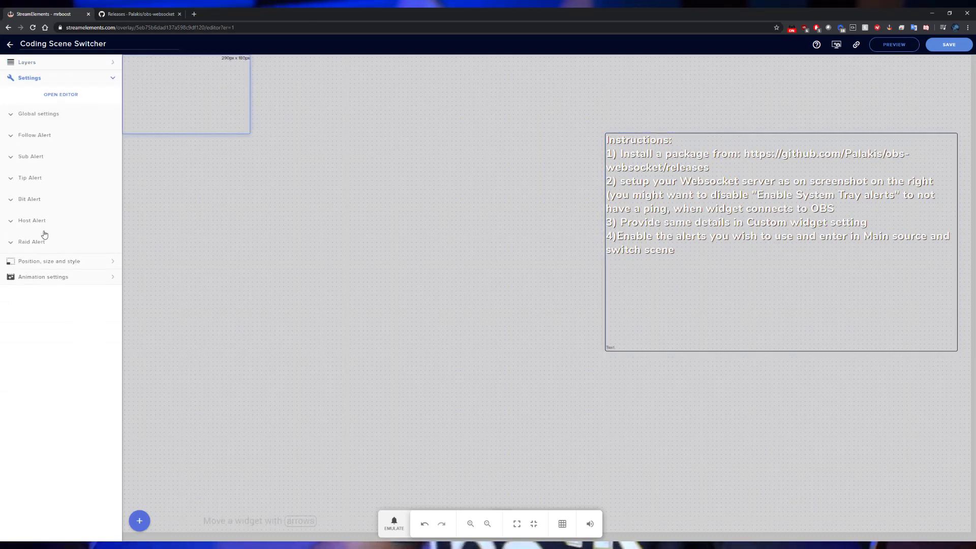
# Step: Connect to OBS at localhost:4444 and set follow alerts to switch Scene - Coding to alert scene coding for 10 seconds
pyautogui.click(13, 118)
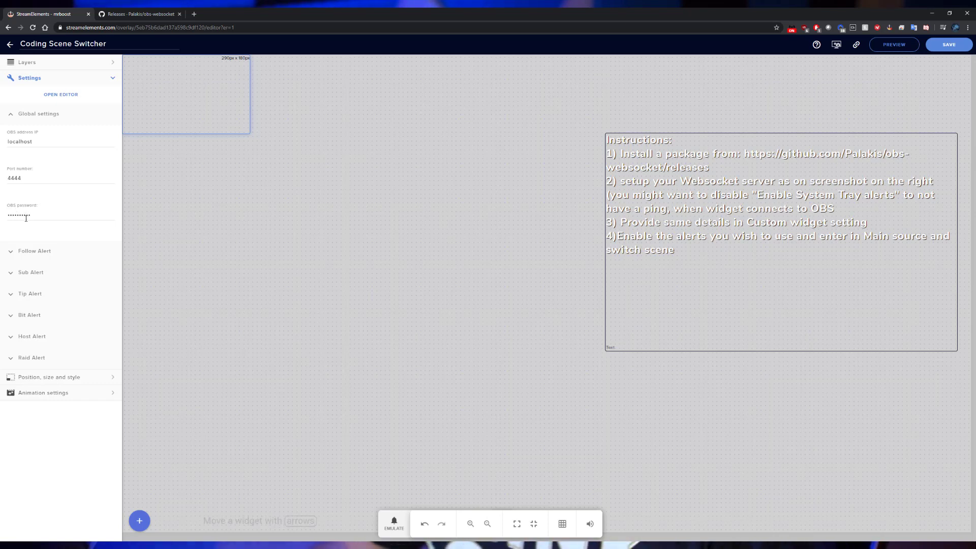
pyautogui.click(13, 257)
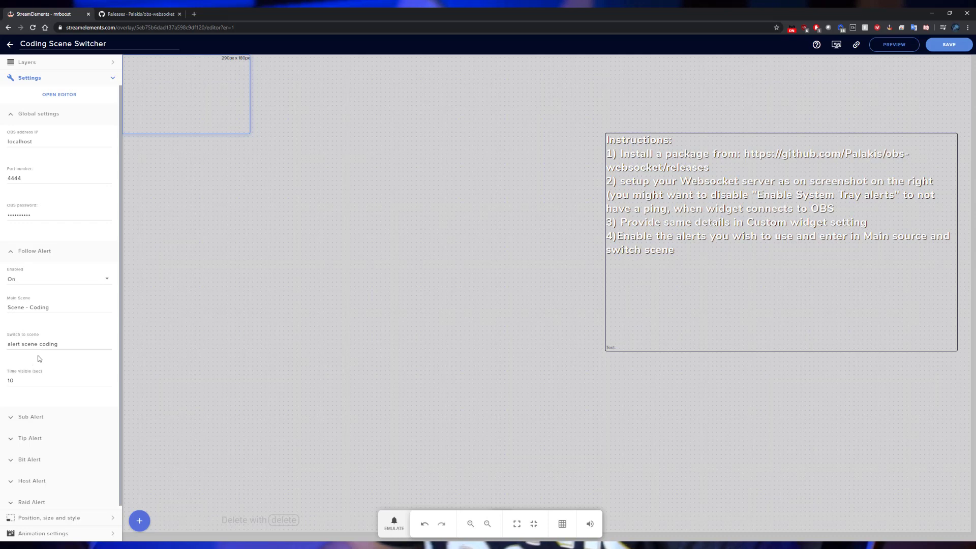
# Step: Turn Sub, Tip, Host and Bit alerts On, switching Scene - Coding to alert scene coding
pyautogui.scroll(-1, 42, 361)
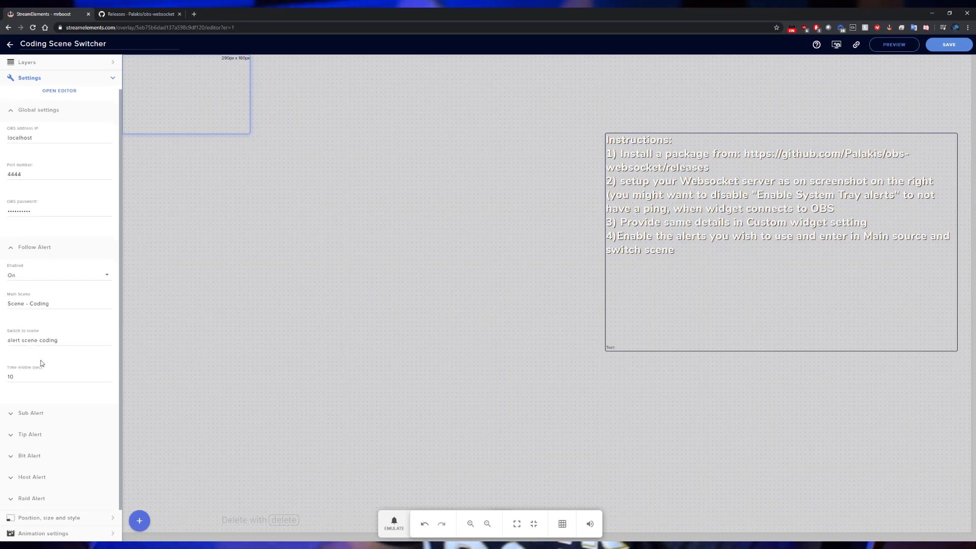
pyautogui.click(11, 421)
pyautogui.scroll(-3, 23, 429)
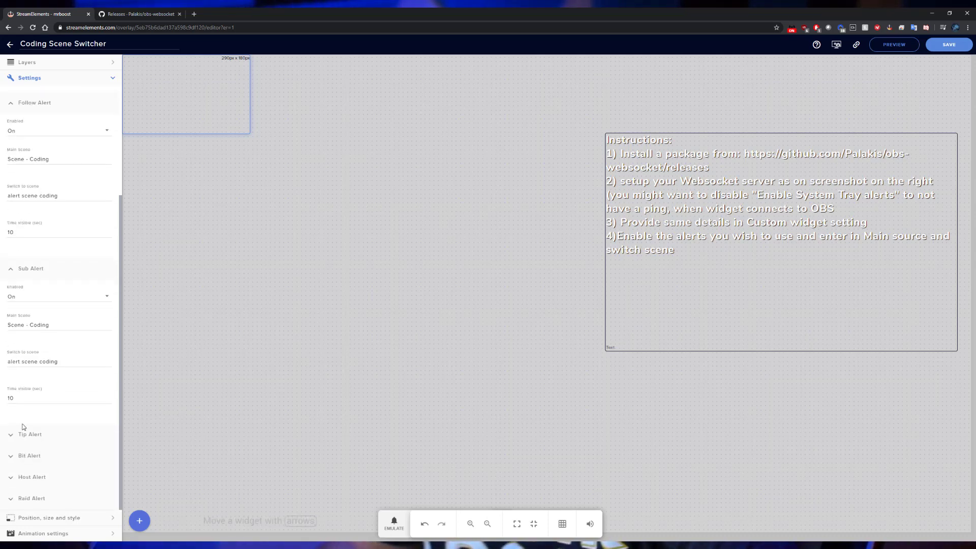
pyautogui.click(11, 436)
pyautogui.scroll(-3, 15, 447)
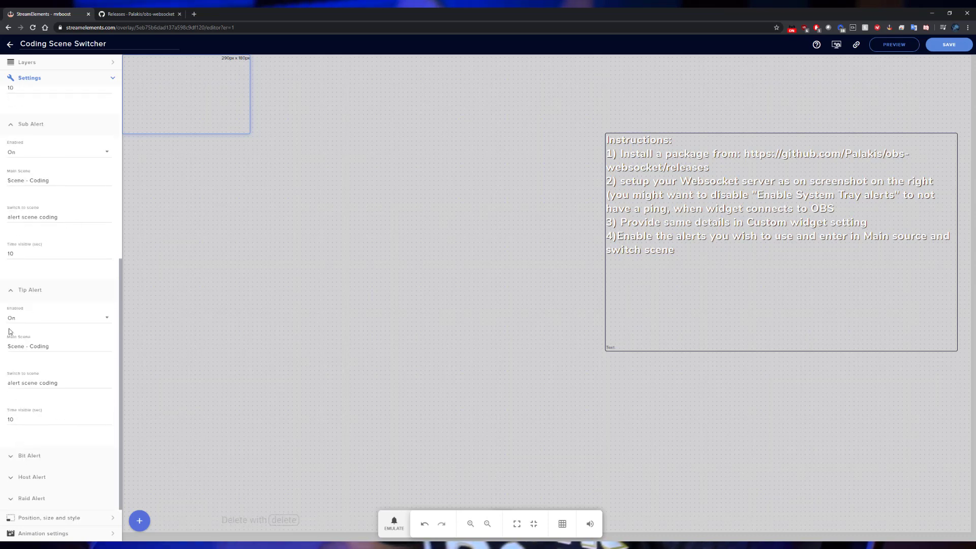
pyautogui.click(9, 480)
pyautogui.scroll(-3, 20, 387)
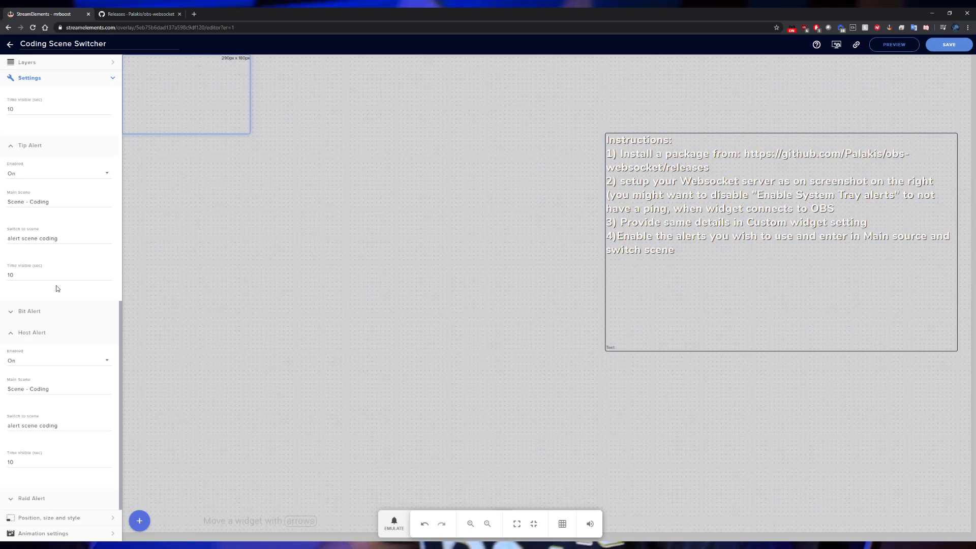
pyautogui.click(12, 313)
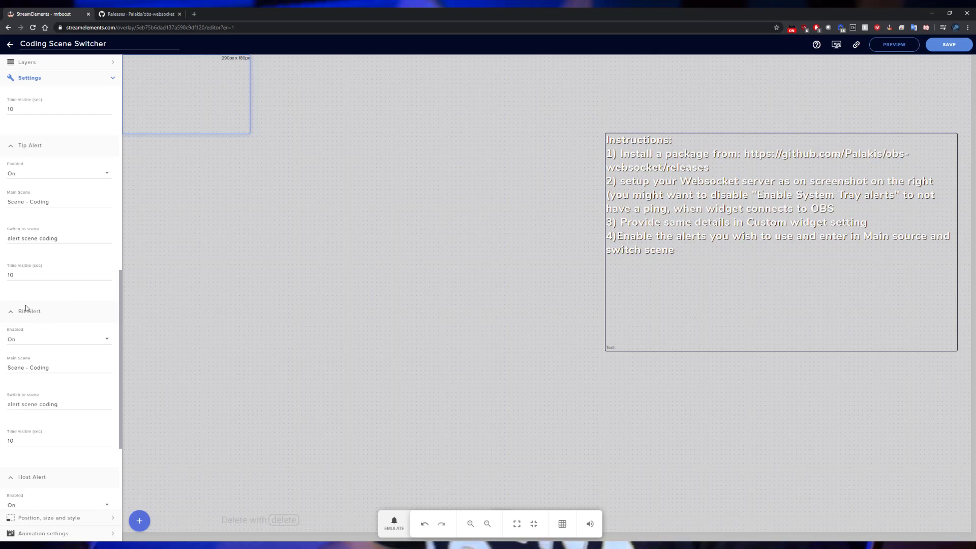
# Step: Collapse the Bit, Host and Tip alert sections and return to OBS Studio
pyautogui.click(11, 315)
pyautogui.click(12, 335)
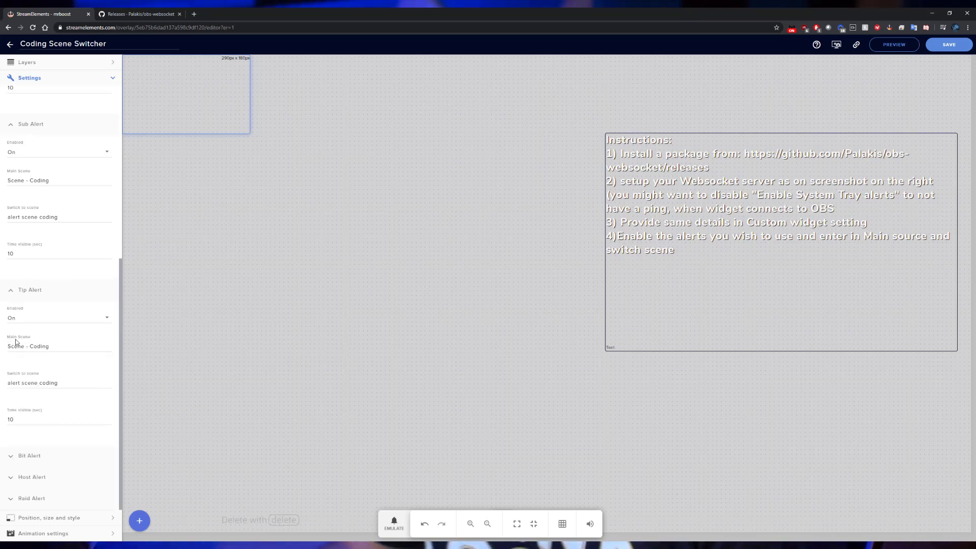
pyautogui.click(11, 294)
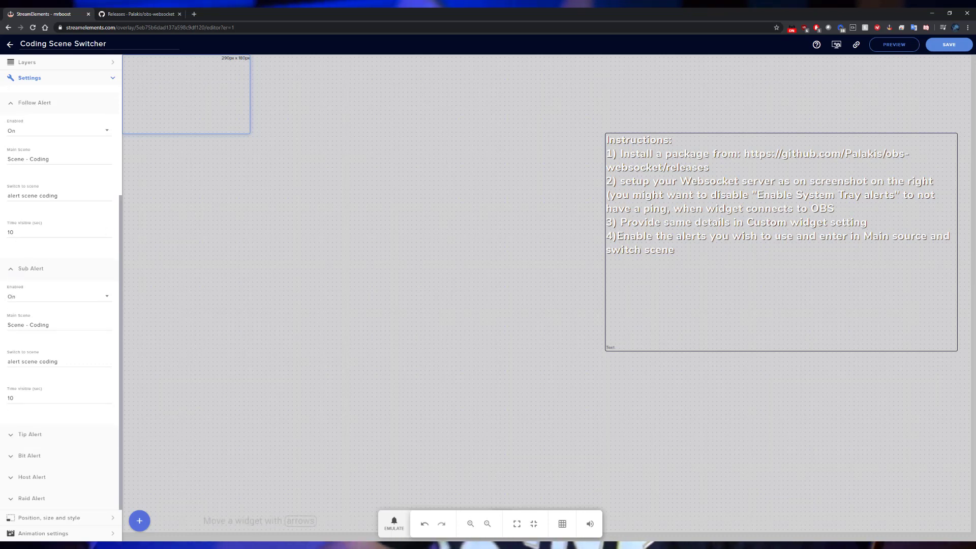
pyautogui.click(254, 499)
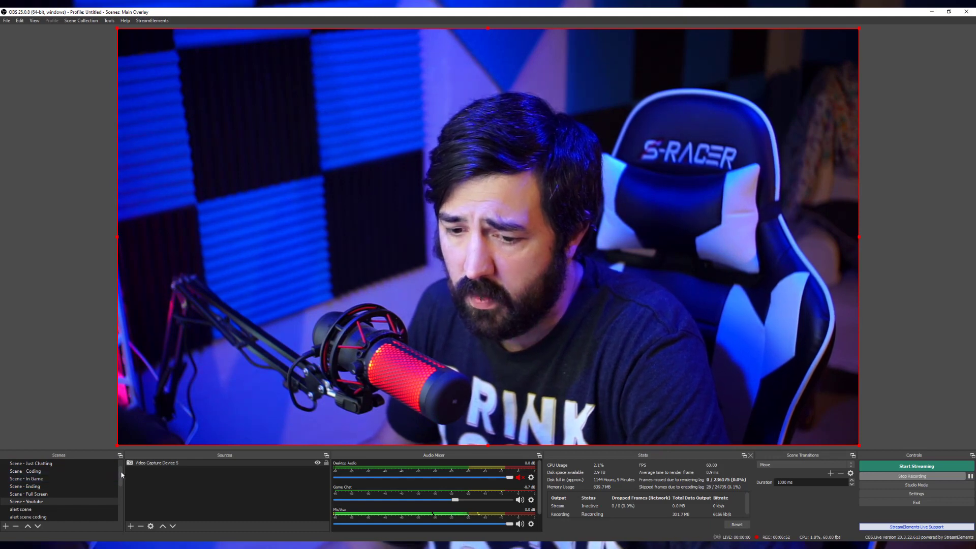
# Step: Switch OBS from the alert scene to the Scene Switch - In-game scene
pyautogui.scroll(-1, 56, 486)
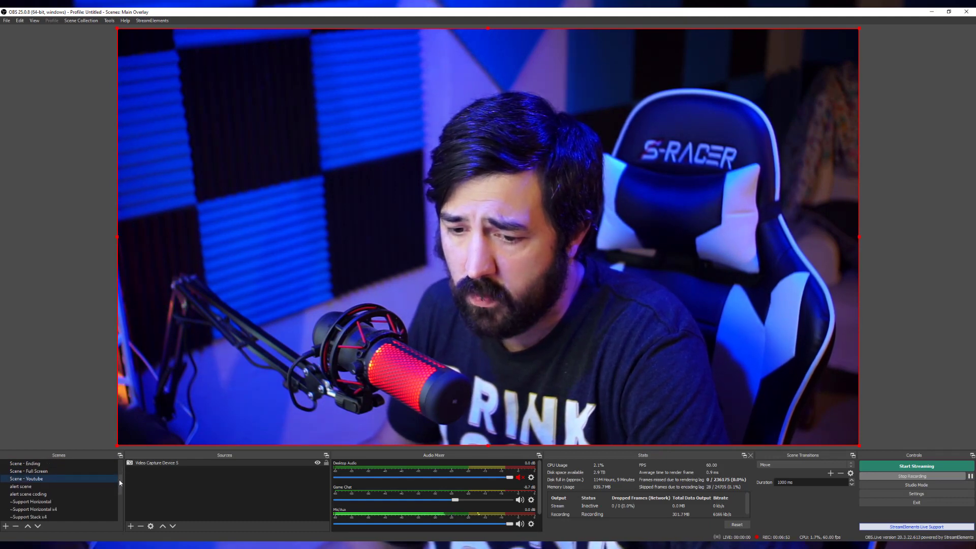
pyautogui.click(54, 486)
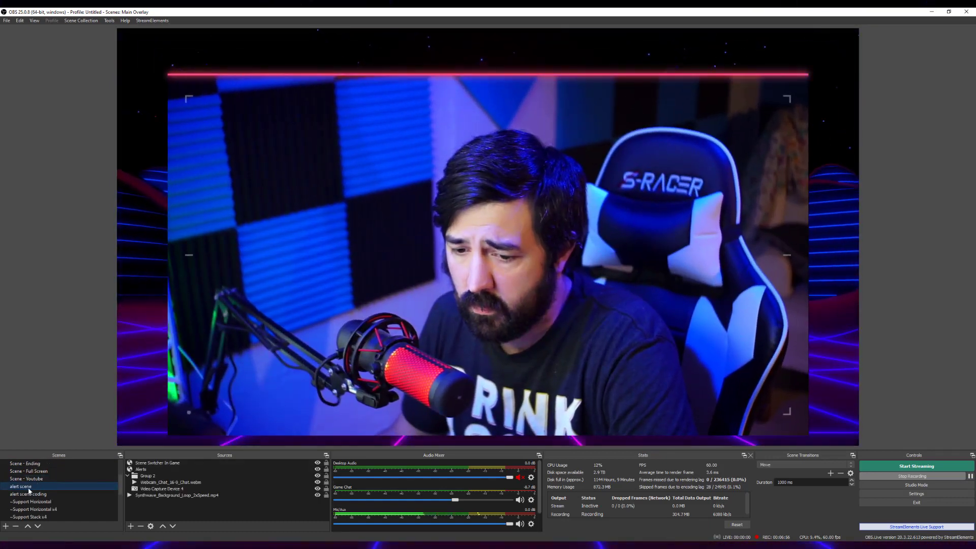
pyautogui.scroll(-3, 51, 489)
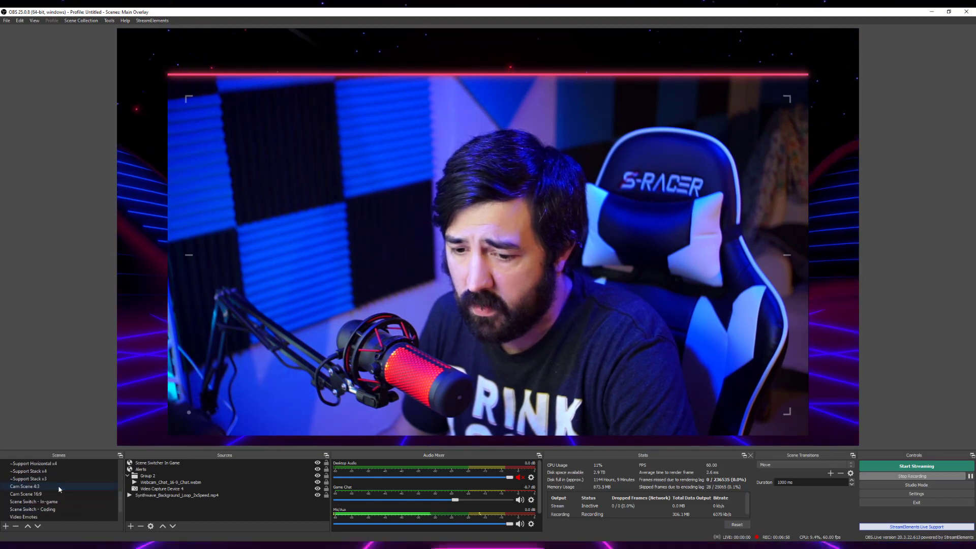
pyautogui.click(56, 480)
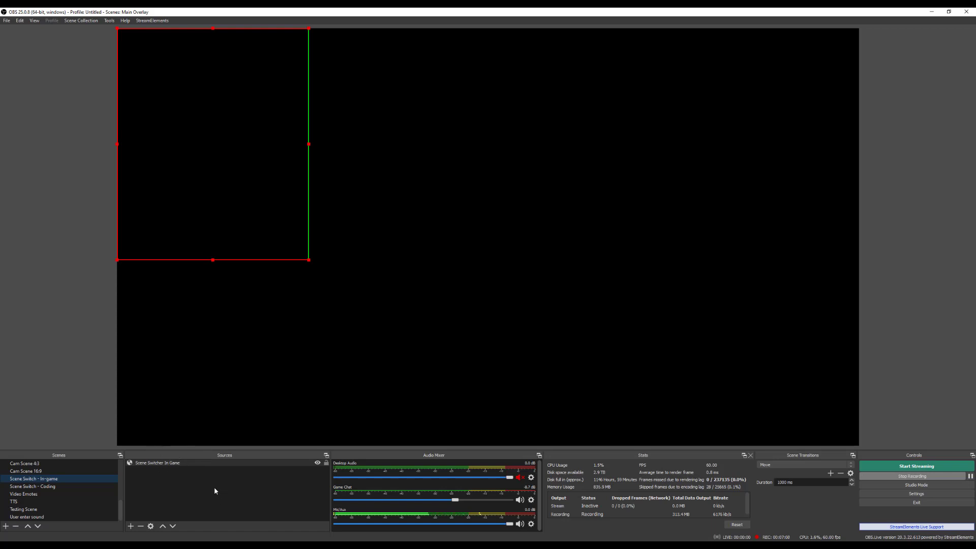
pyautogui.click(178, 464)
pyautogui.doubleClick(176, 465)
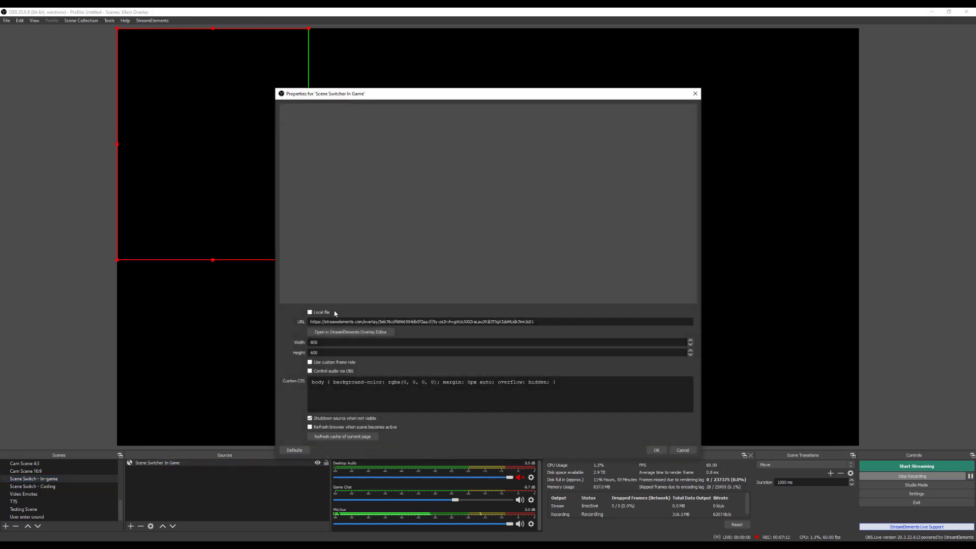
pyautogui.click(656, 450)
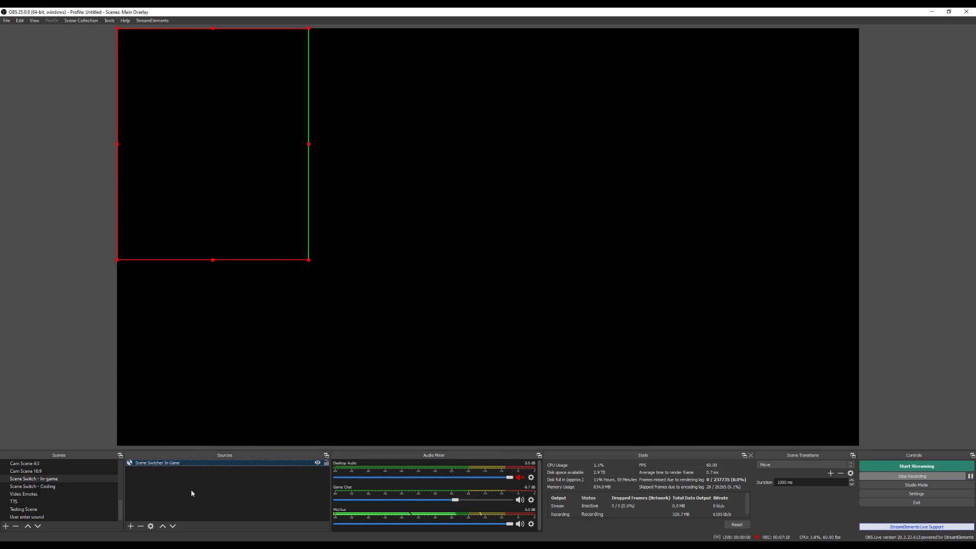
pyautogui.click(121, 509)
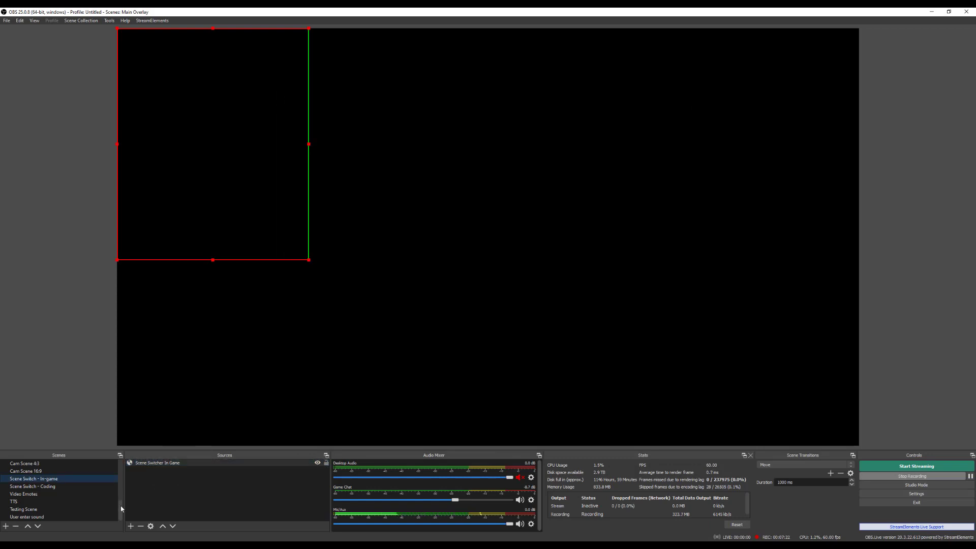
pyautogui.rightClick(157, 465)
pyautogui.click(167, 459)
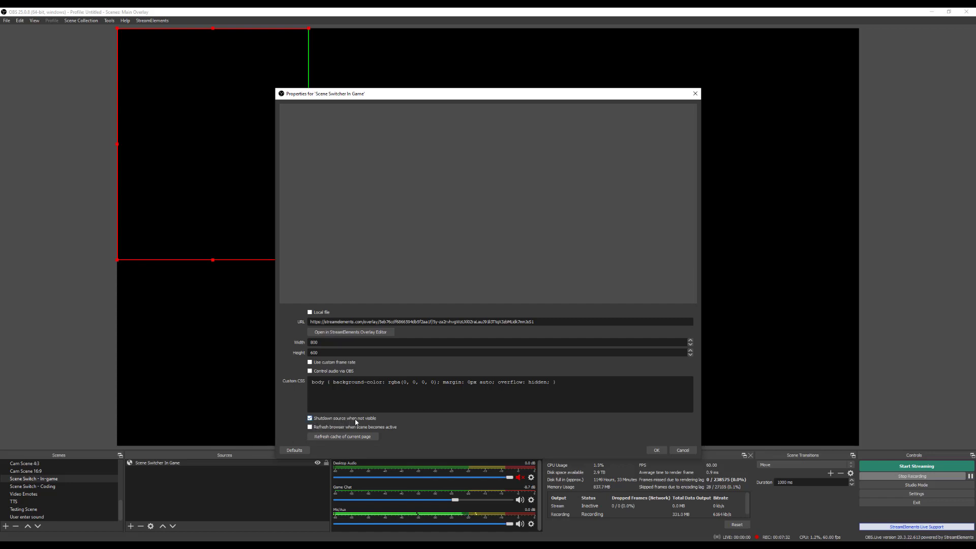
pyautogui.click(655, 450)
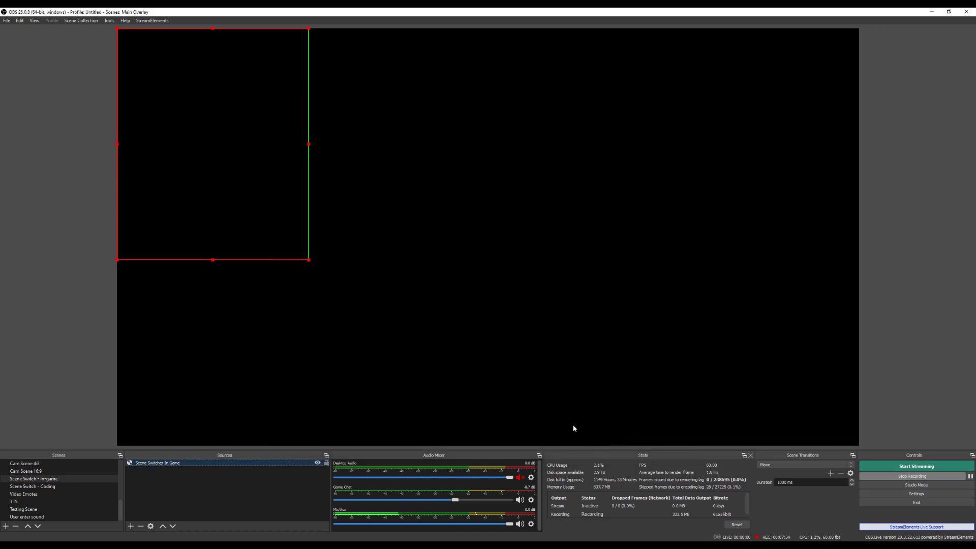
# Step: Switch OBS from Scene Switch - In-game to the Scene - Coding scene
pyautogui.click(120, 504)
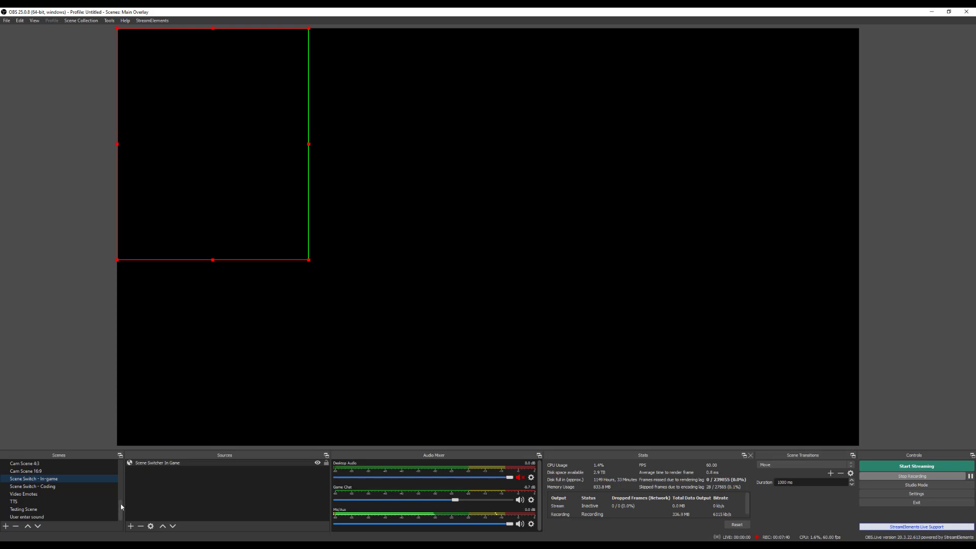
pyautogui.moveTo(123, 505); pyautogui.dragTo(121, 473)
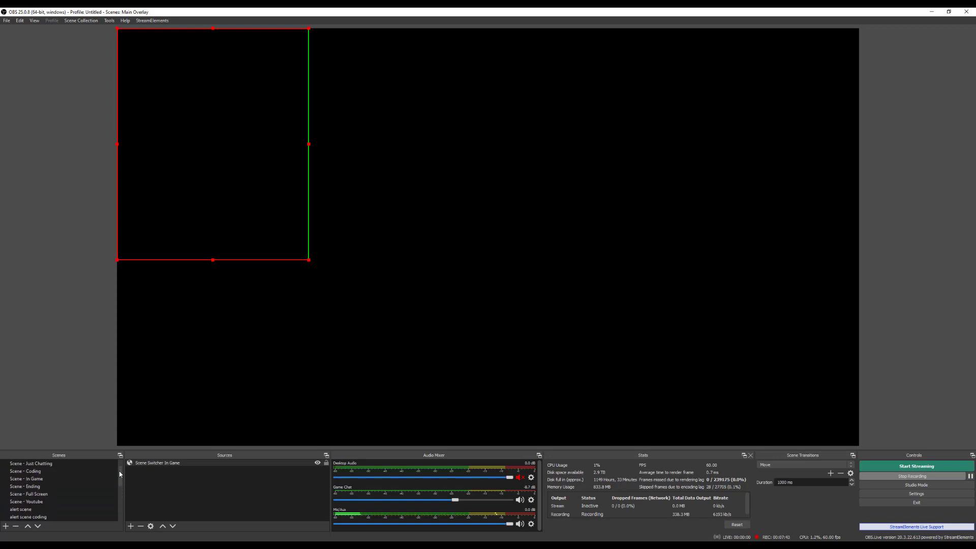
pyautogui.click(73, 473)
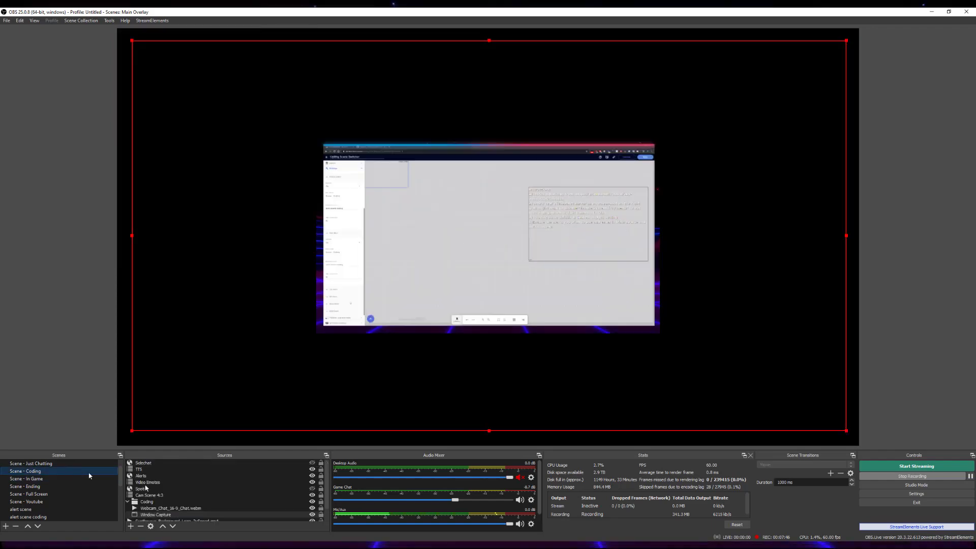
# Step: Flip between OBS and the StreamElements editor, then maximize the editor window
pyautogui.hotkey('alt', 'Tab')
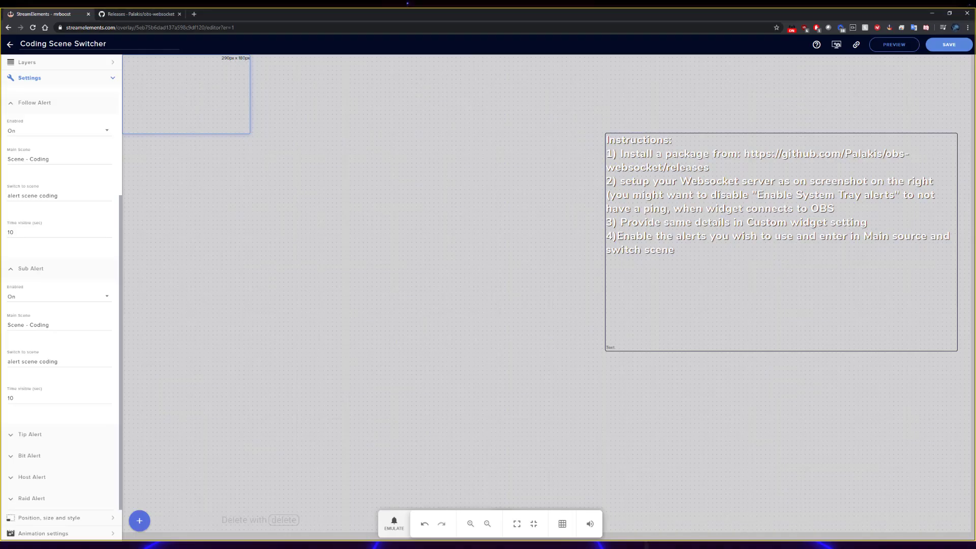
pyautogui.hotkey('alt', 'Tab')
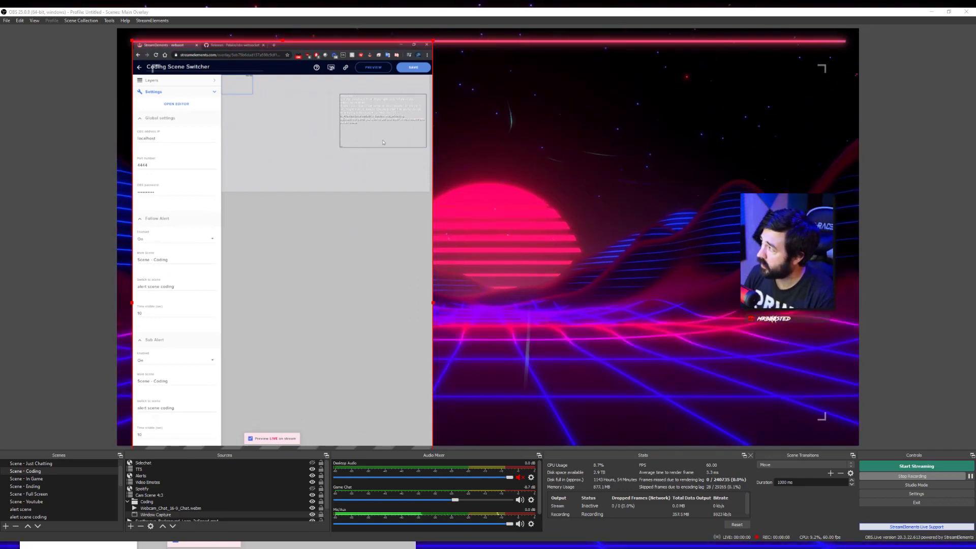
pyautogui.hotkey('alt', 'Tab')
pyautogui.doubleClick(727, 108)
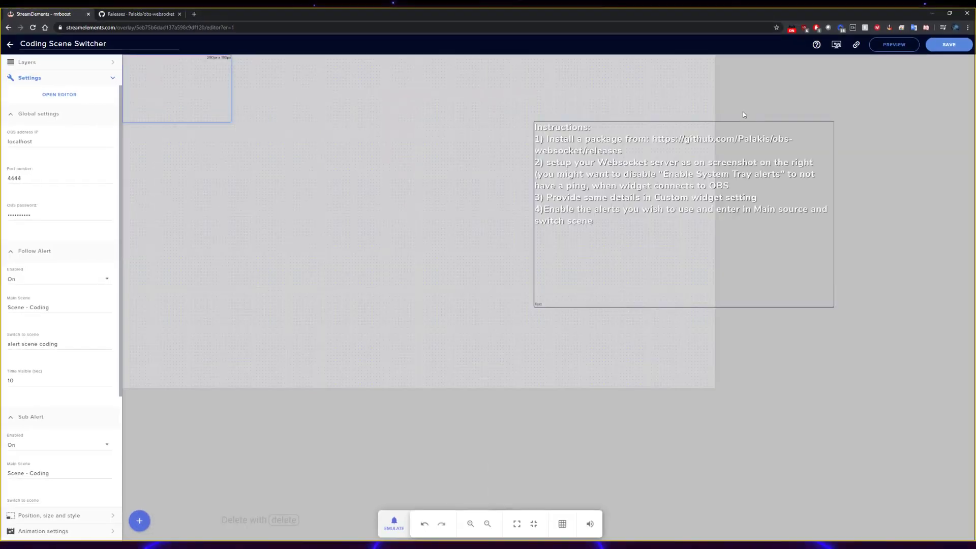
# Step: Switch OBS to the alert scene and select its Scene Switcher In Game source
pyautogui.click(932, 14)
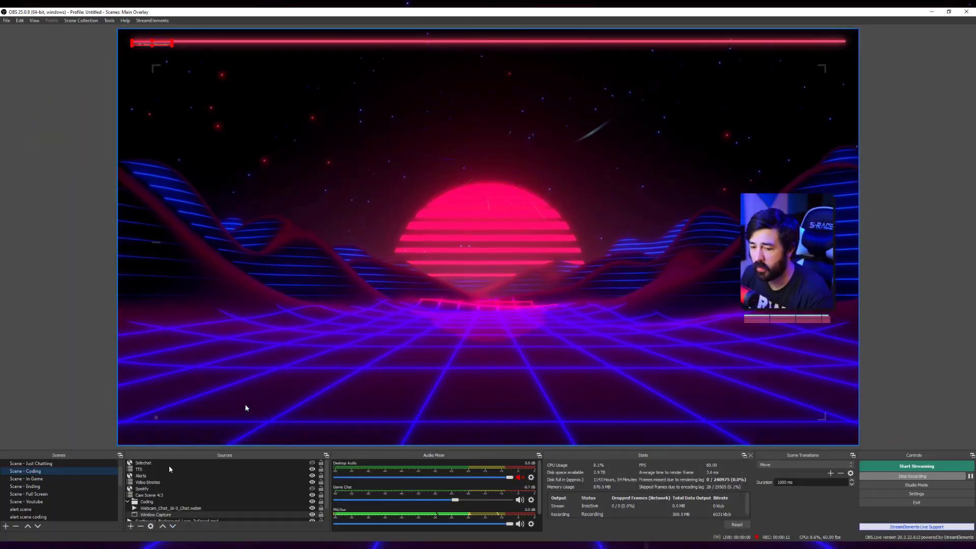
pyautogui.scroll(-1, 79, 499)
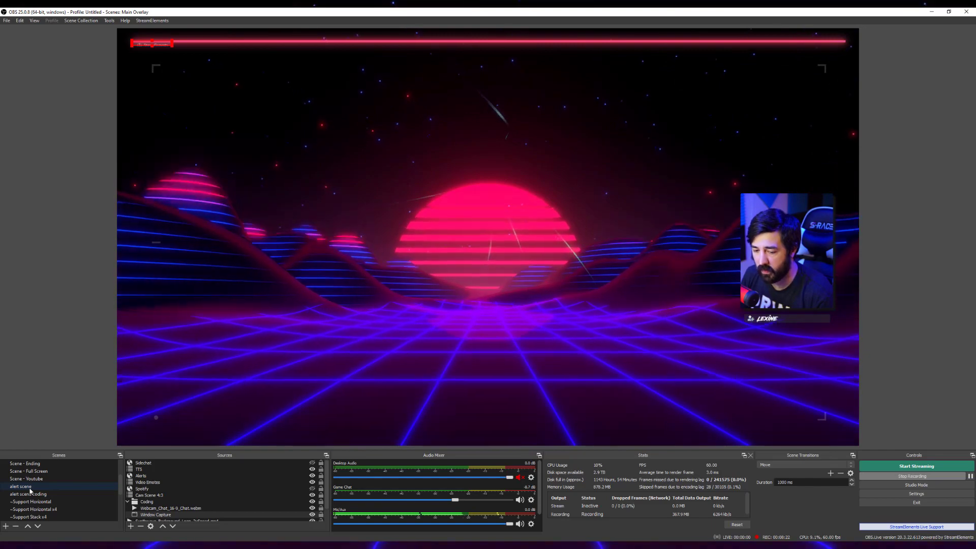
pyautogui.click(31, 487)
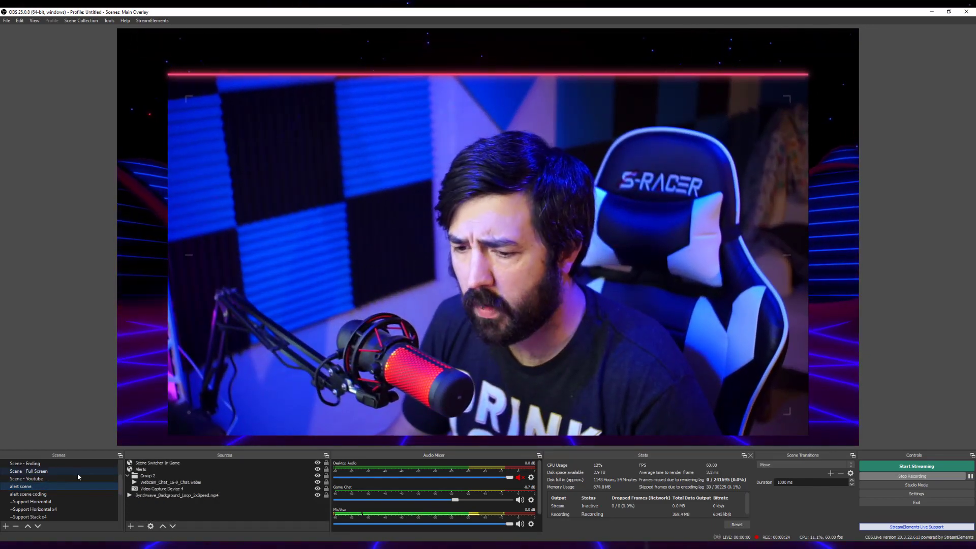
pyautogui.click(162, 466)
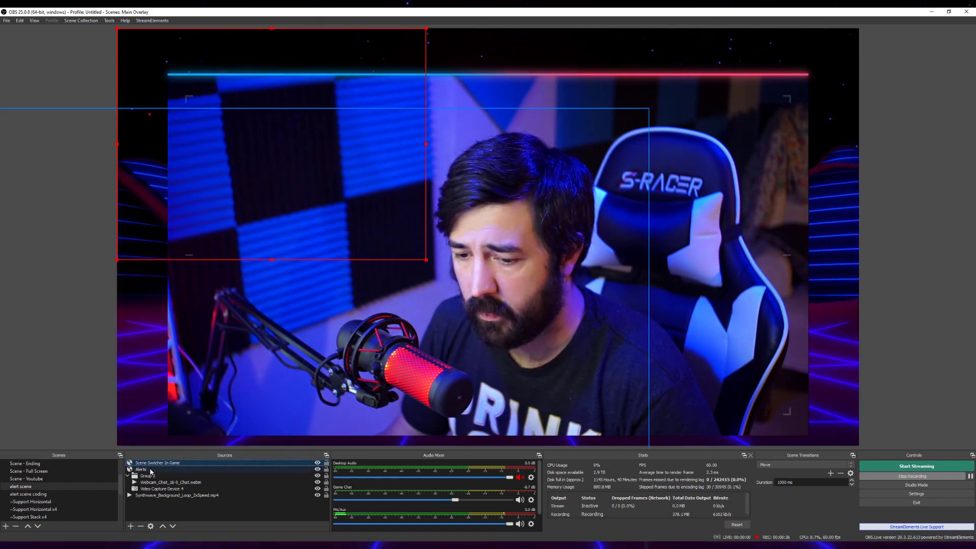
# Step: Collapse Group 2 in the alert scene's Sources list, hiding its webcam and capture sources
pyautogui.click(128, 476)
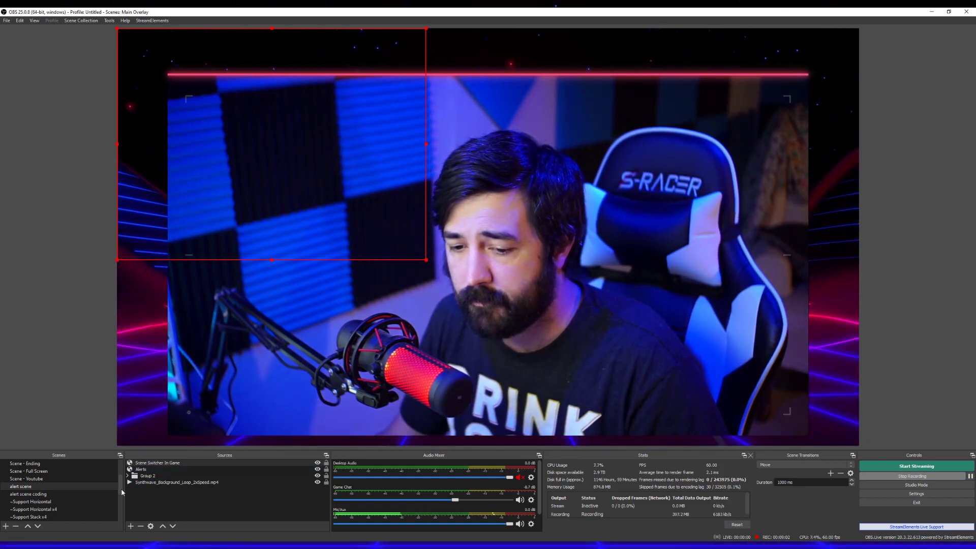
pyautogui.moveTo(121, 489); pyautogui.dragTo(122, 475)
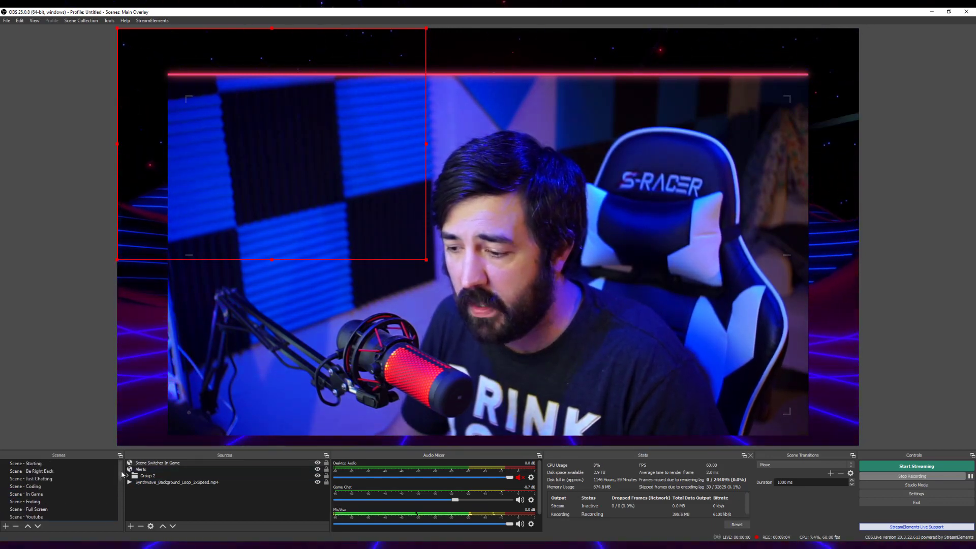